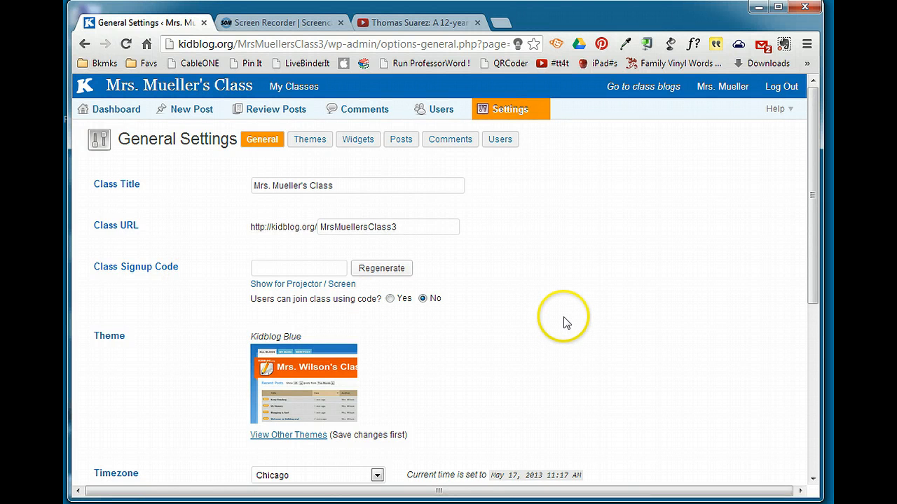
Review the class's General Settings, from the class title and signup code down to the date format
scroll(566, 323, down, 2)
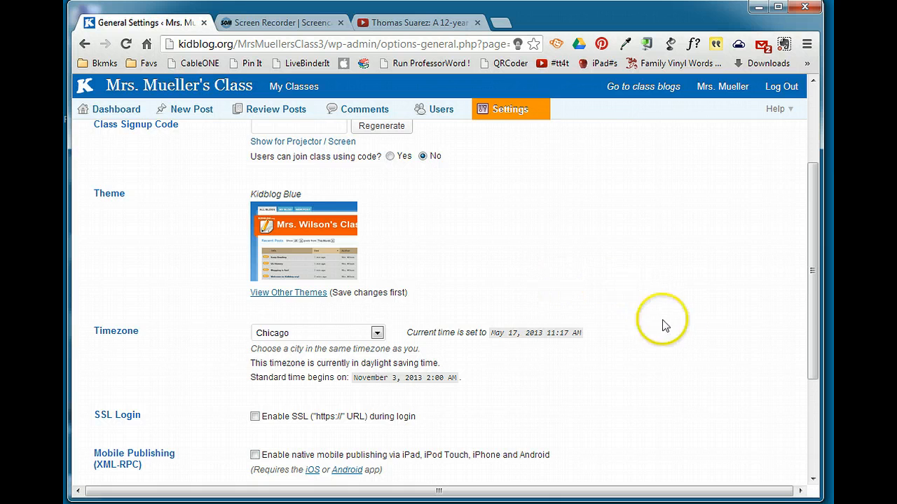
scroll(677, 325, down, 1)
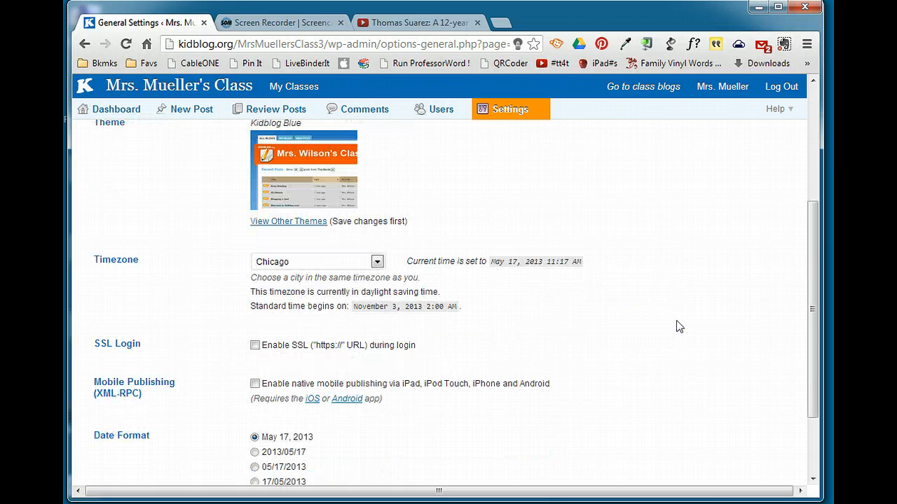
scroll(677, 324, down, 1)
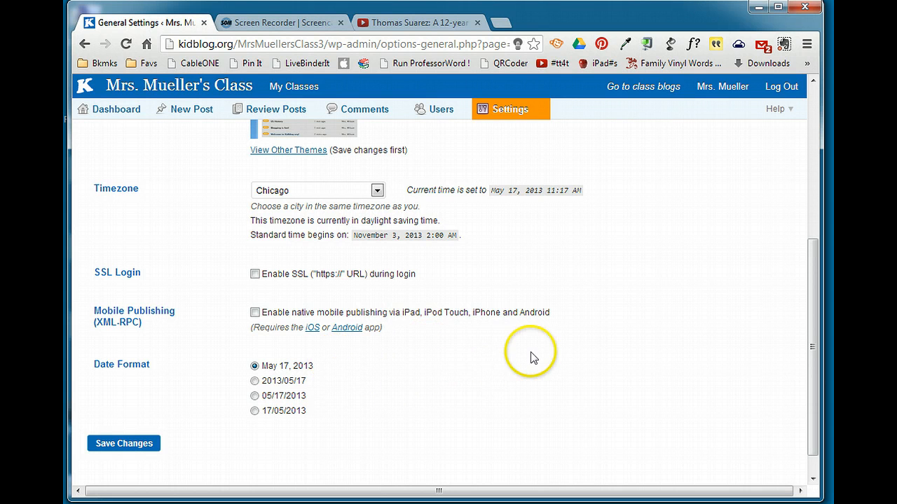
scroll(586, 352, up, 5)
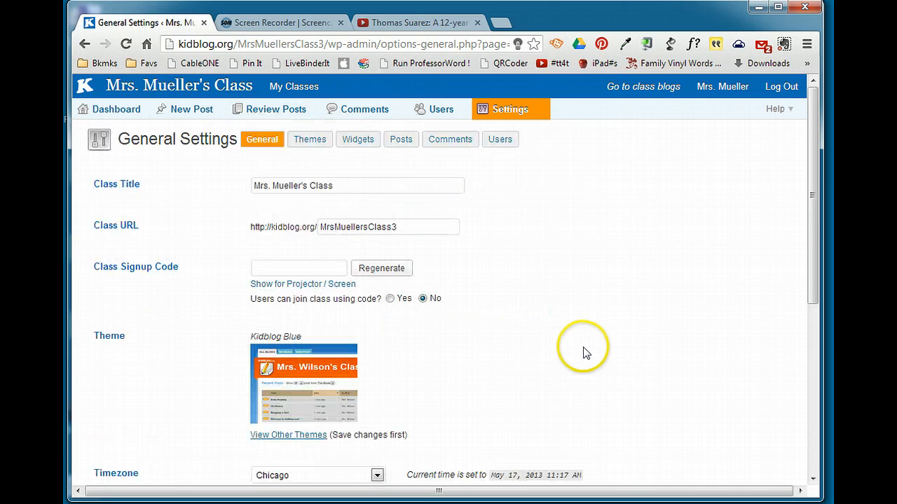
Browse the available class blog themes and activate the Kidblog Beach theme
click(302, 138)
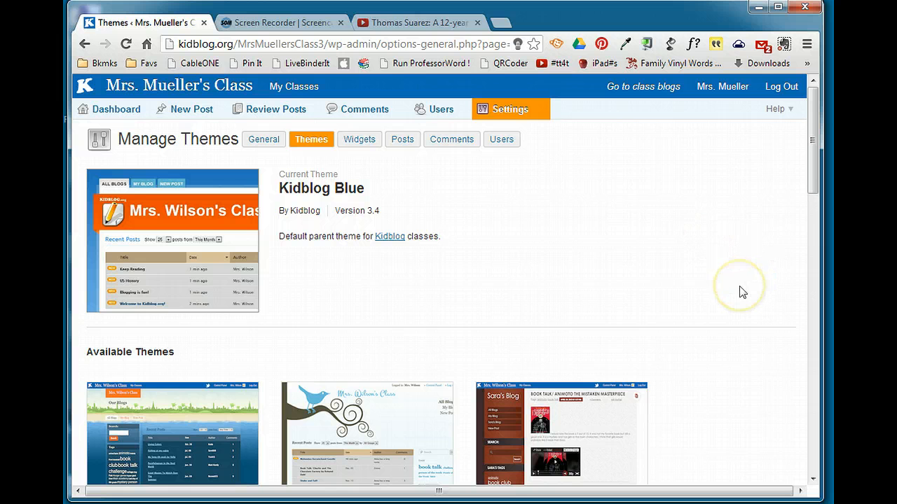
scroll(743, 292, down, 3)
scroll(742, 293, down, 7)
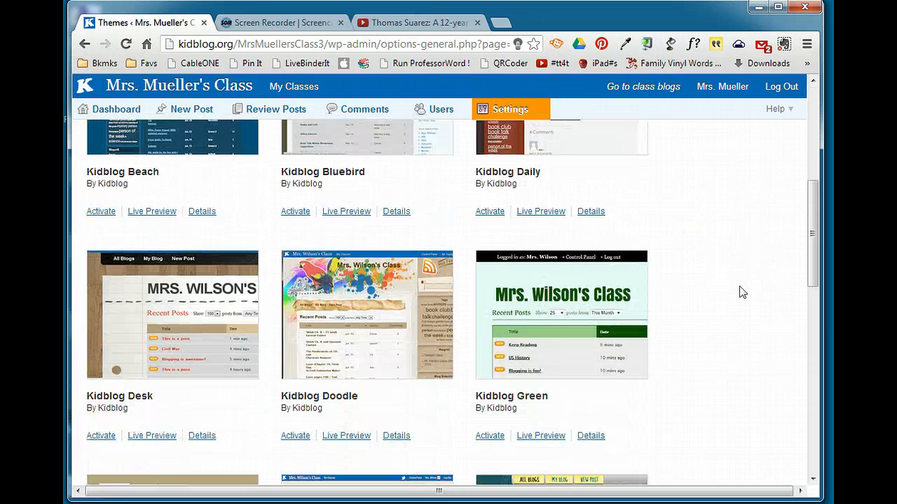
scroll(745, 287, up, 6)
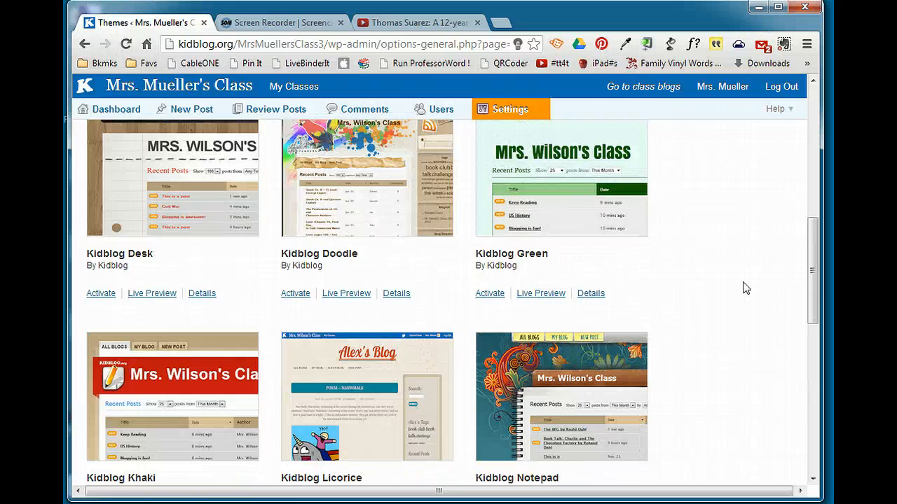
click(105, 285)
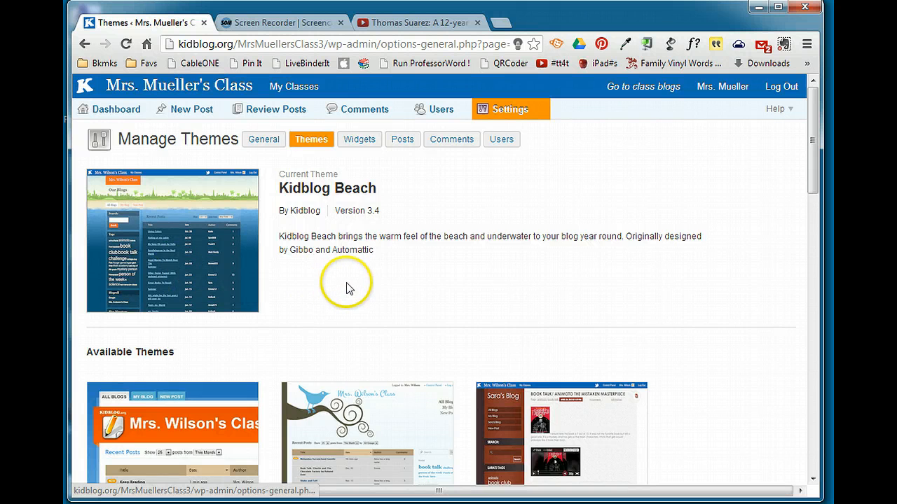
Open a live preview of the Kidblog Blue theme, then save and activate it for the class
scroll(346, 286, down, 3)
click(149, 356)
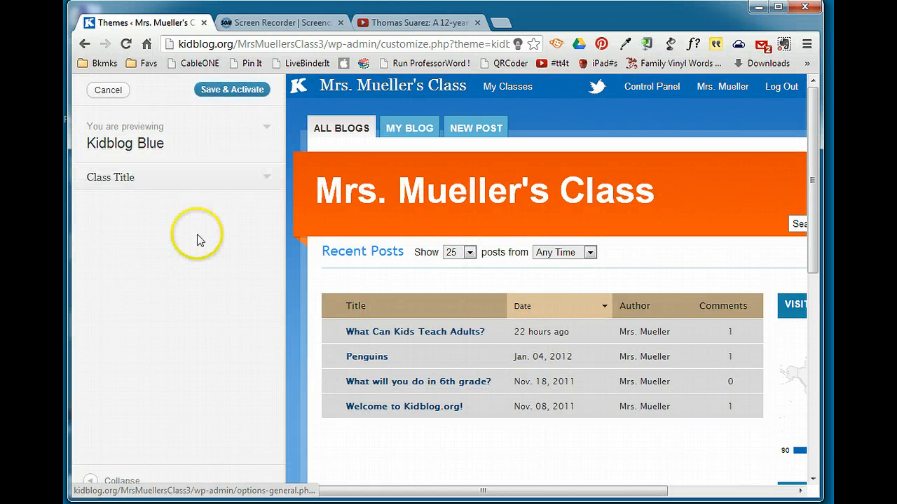
click(234, 92)
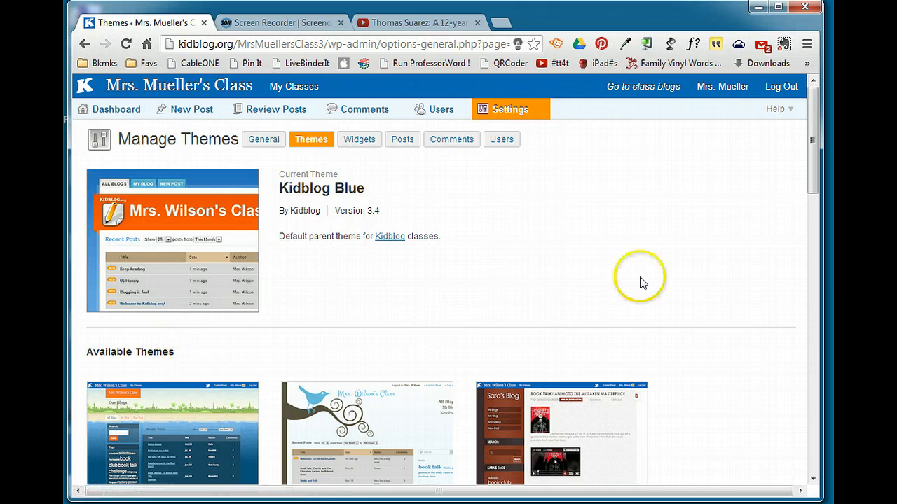
Examine the class blog's widget settings, expanding the user list of the Blog Directory widget
click(360, 144)
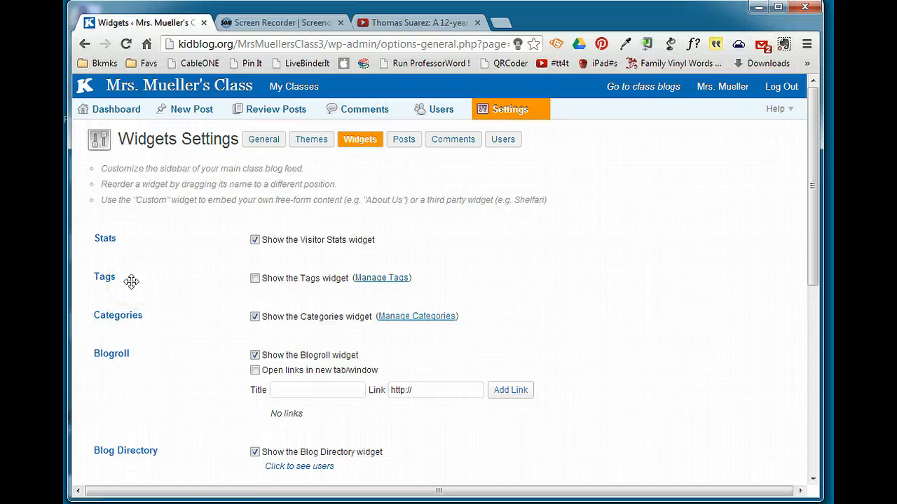
click(152, 280)
scroll(636, 316, down, 3)
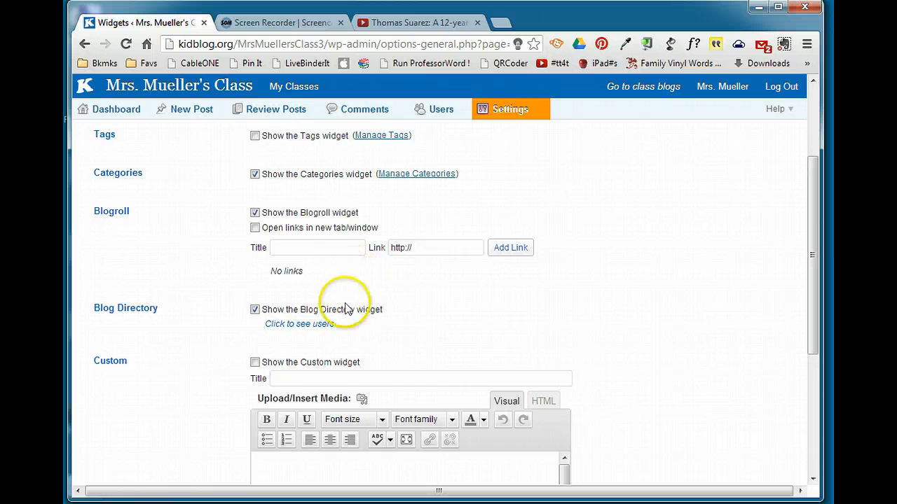
click(321, 324)
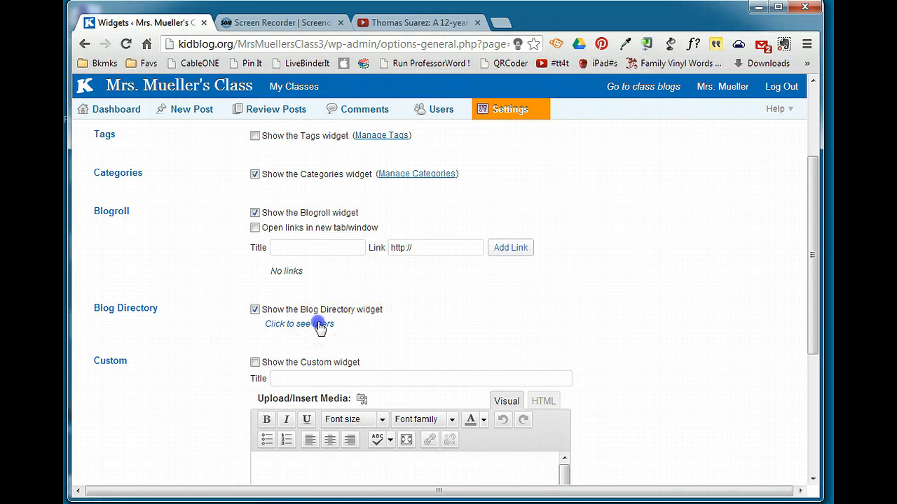
scroll(577, 341, down, 2)
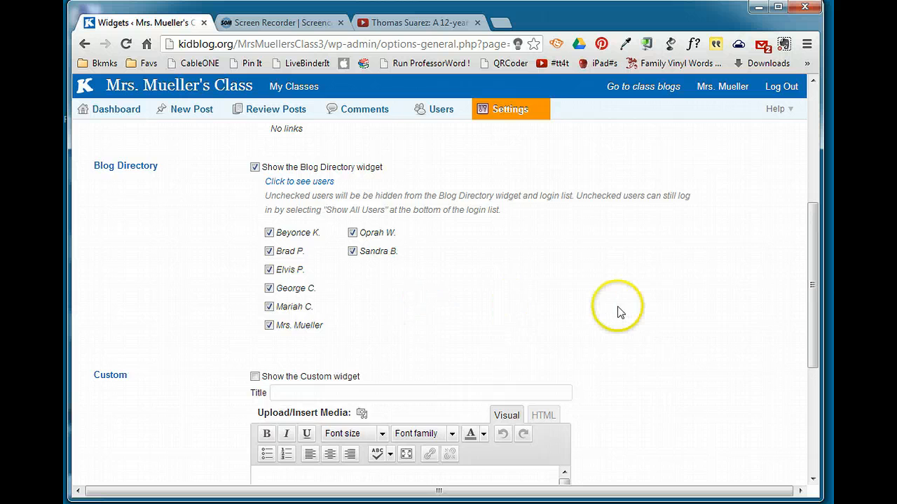
scroll(616, 311, down, 3)
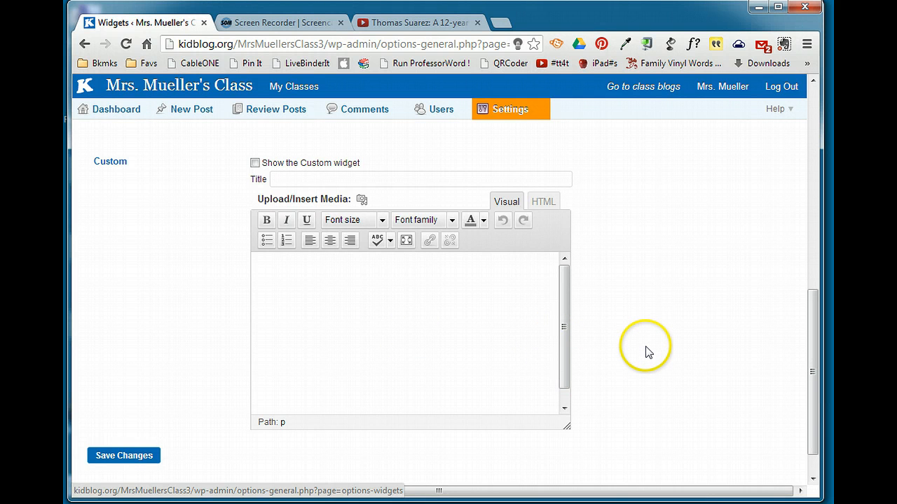
scroll(646, 346, up, 10)
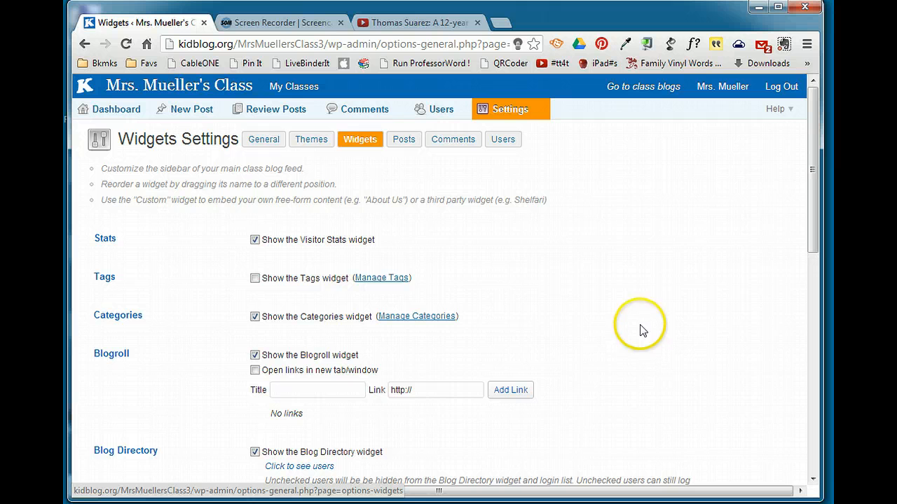
In the post settings, allow users to connect to third party services (Google Drive, Evernote) and save the changes
click(401, 142)
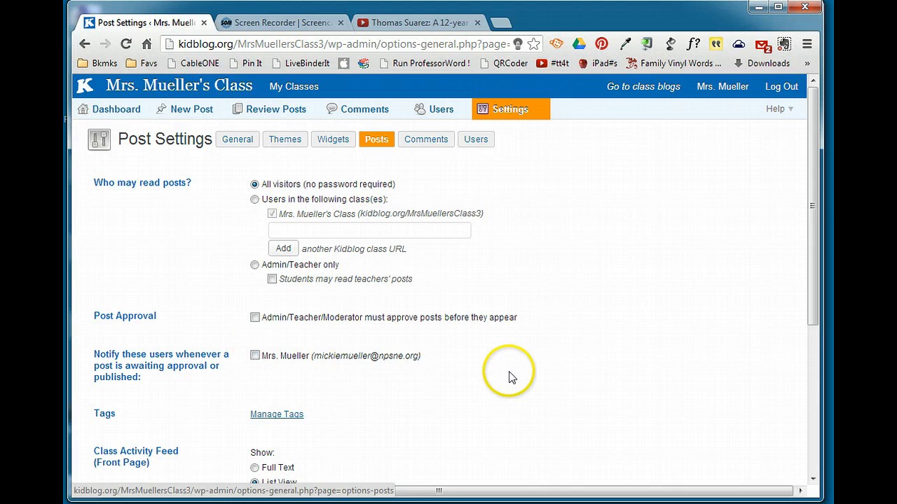
scroll(514, 372, down, 2)
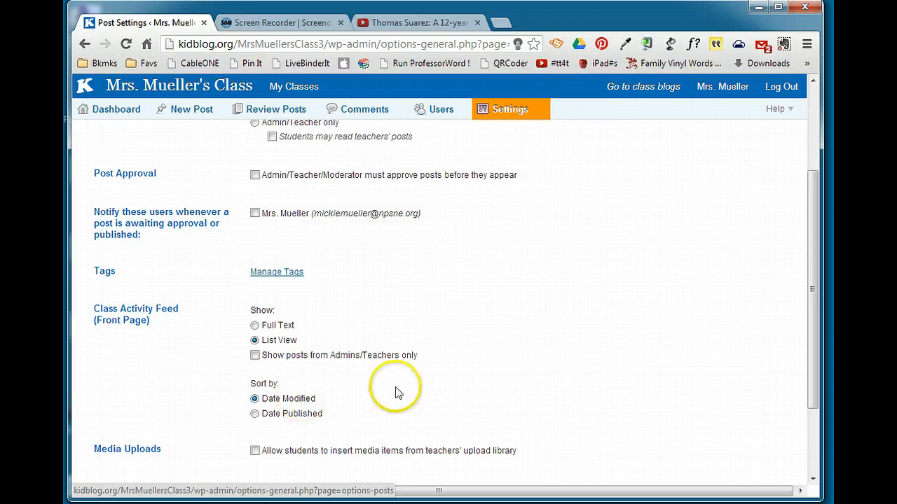
scroll(396, 391, down, 3)
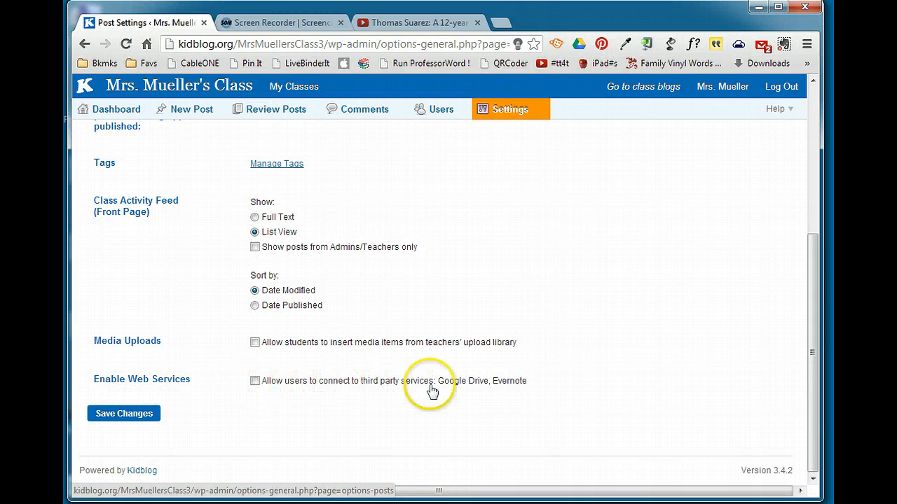
click(254, 381)
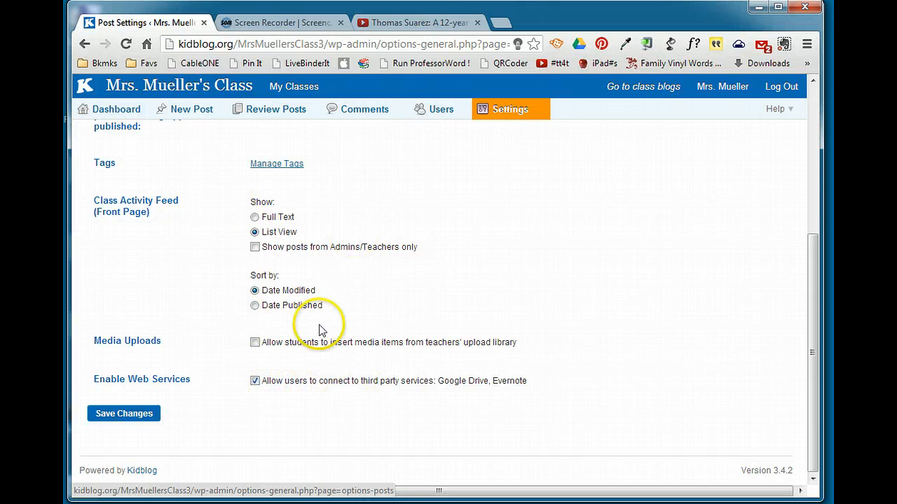
click(123, 415)
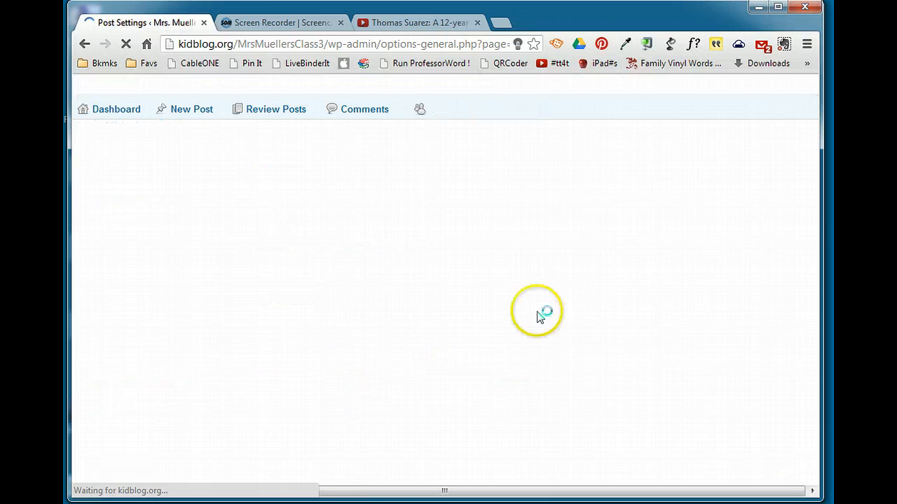
In the comment settings, keep threaded comments 2 levels deep, enable rich-text comments, and save the changes
click(426, 142)
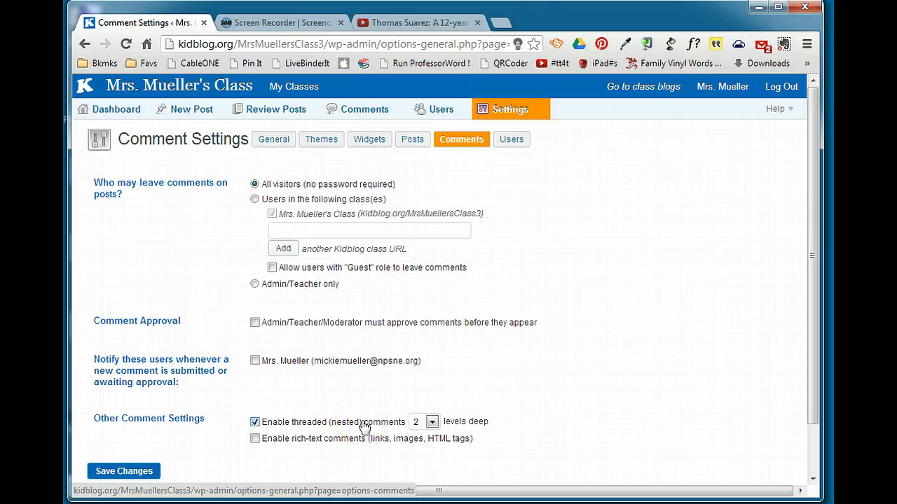
click(432, 422)
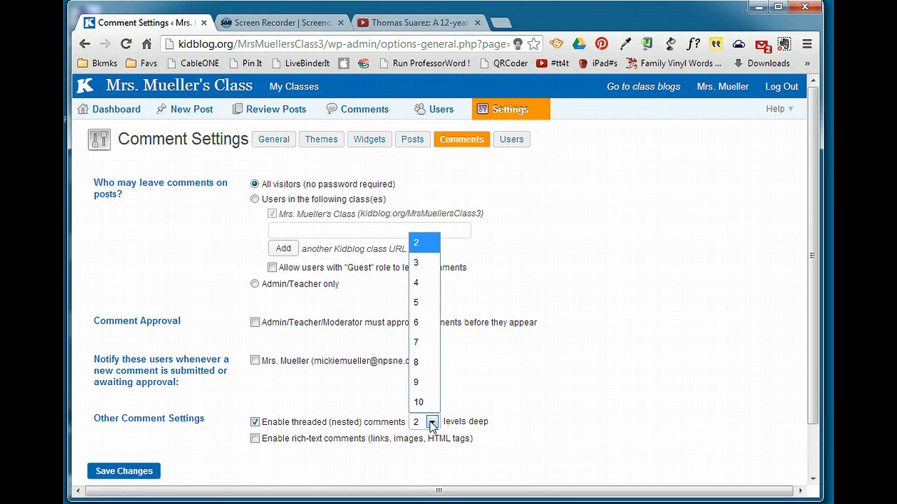
click(434, 423)
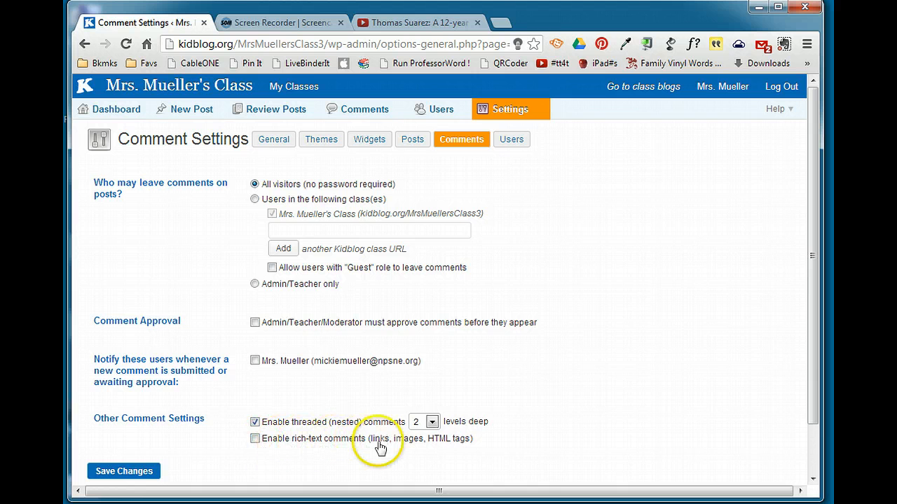
click(256, 440)
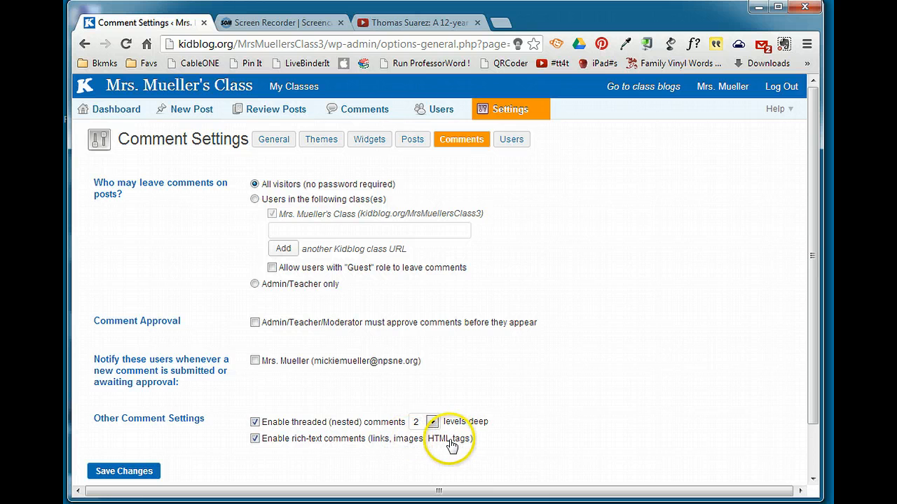
click(123, 472)
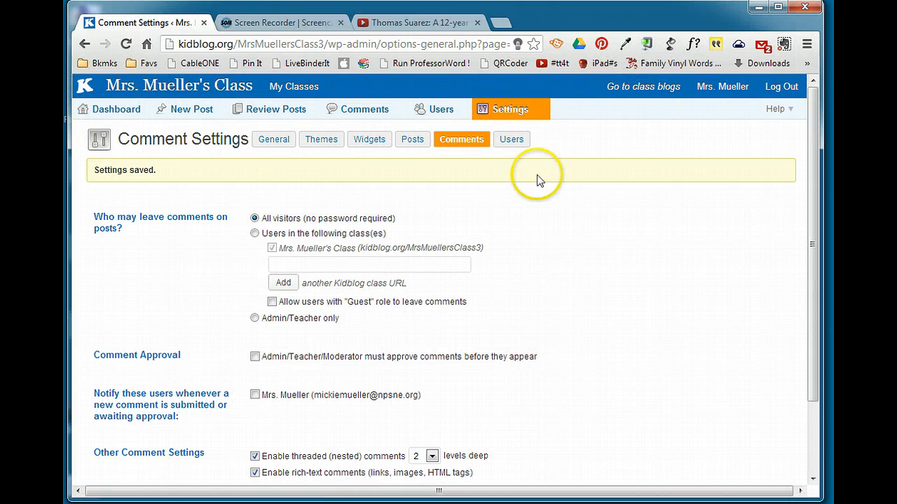
Open the class's user settings with the permissions for each role
click(515, 141)
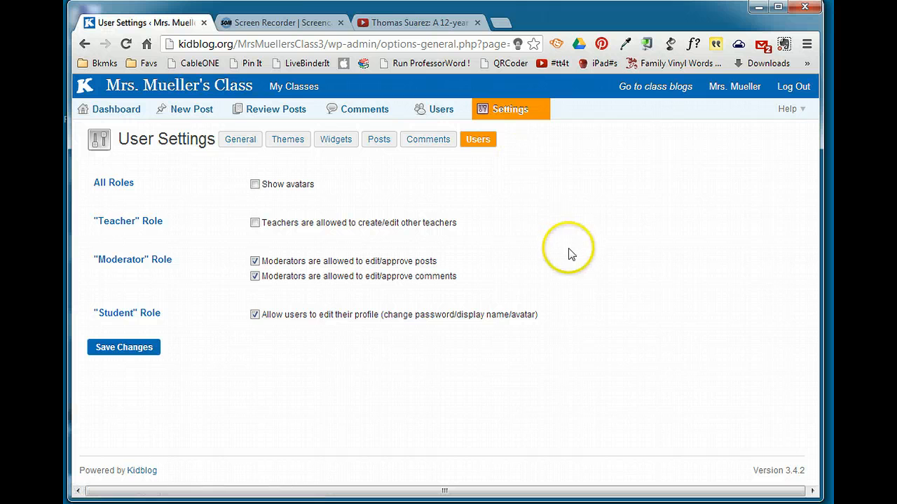